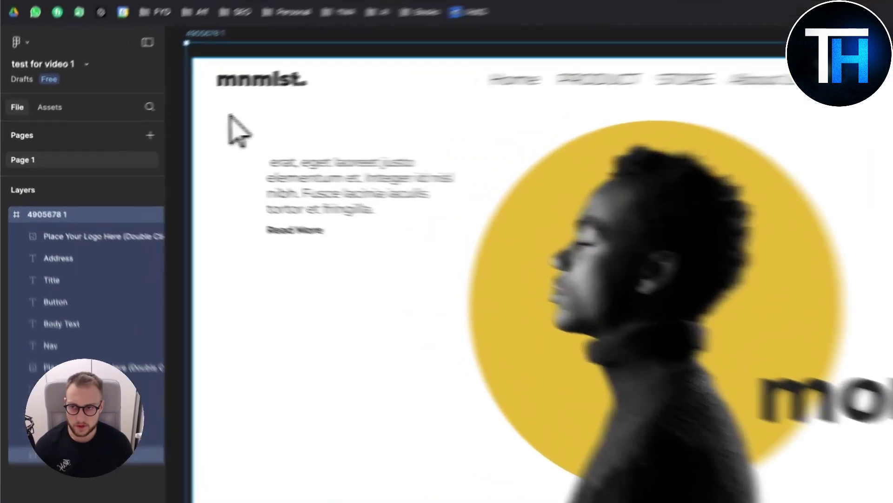
From the landing page's context menu, open Manage plugins and search for 'codetea'
right_click(155, 124)
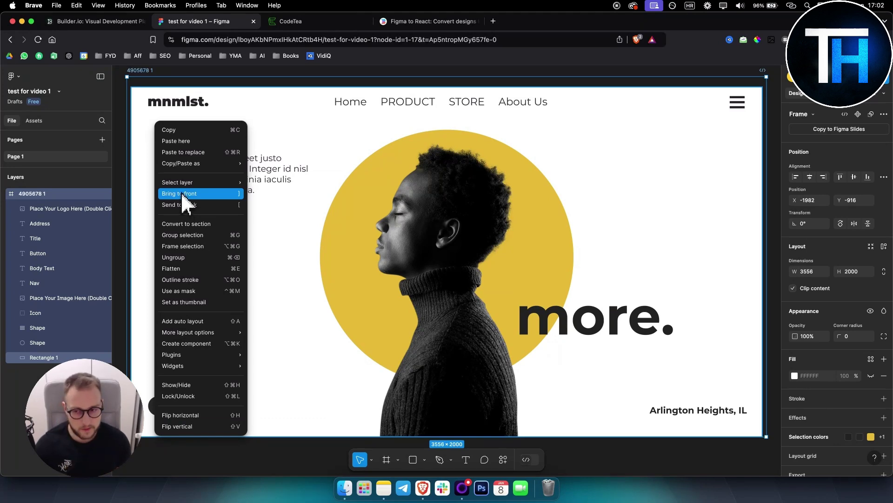
mouse_move(210, 353)
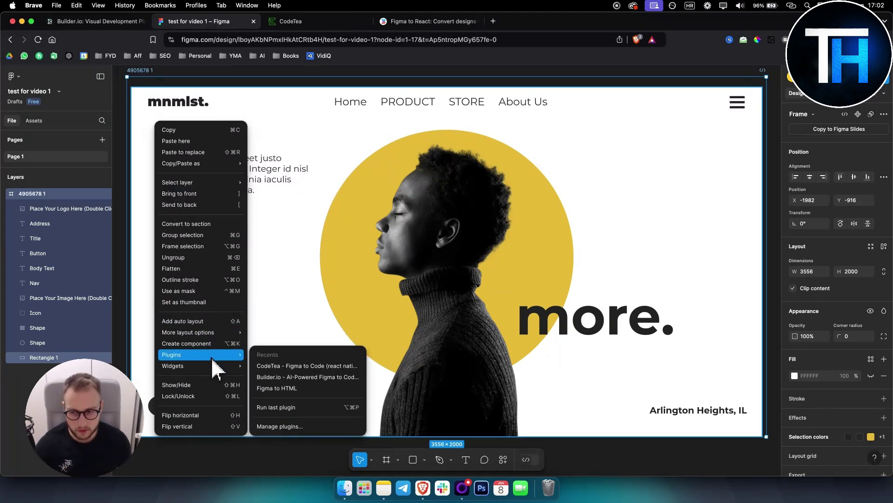
click(289, 426)
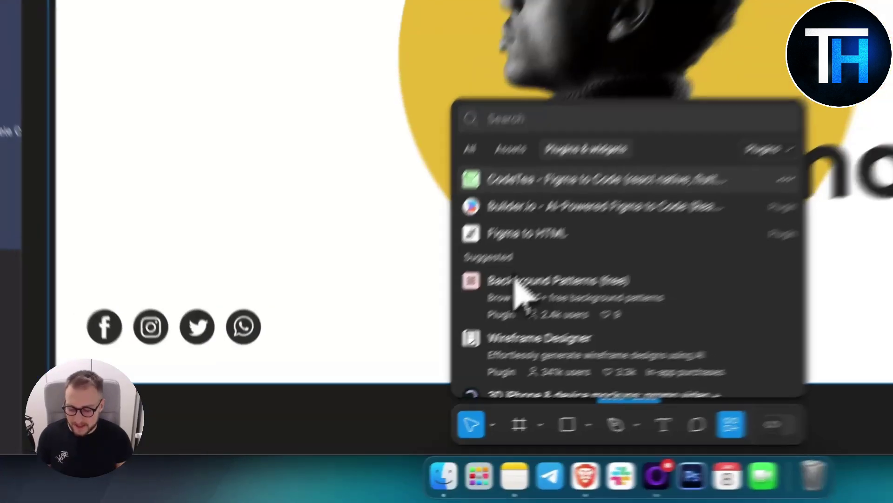
text(codtea)
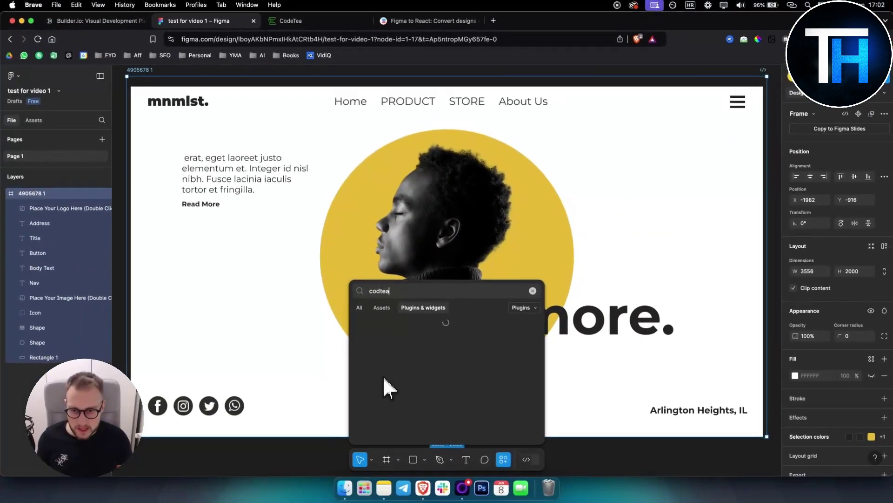
key(Left)
key(Left)
key(Left)
text(e)
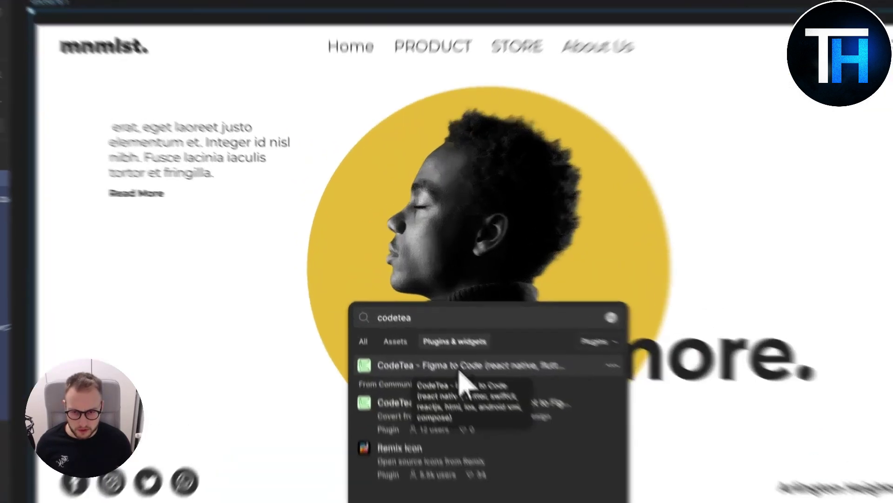
Launch CodeTea – Figma to Code and close the Login Successfully notice on the CodeTea site
click(433, 326)
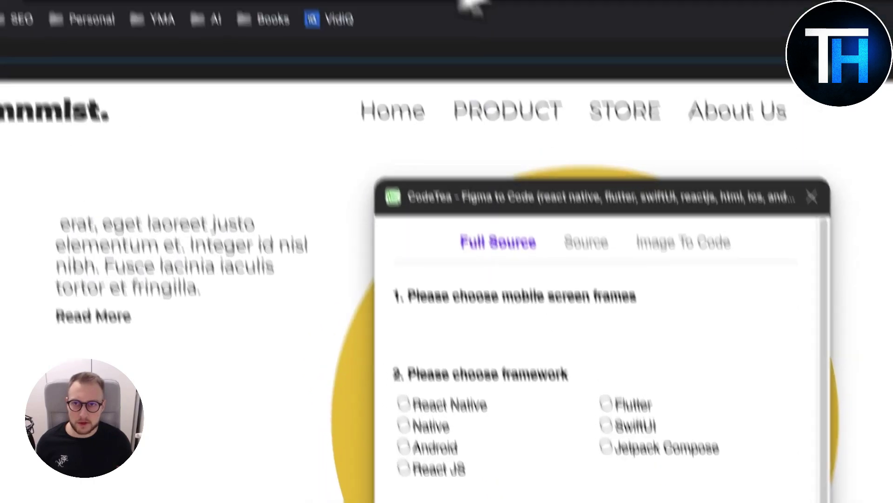
click(369, 40)
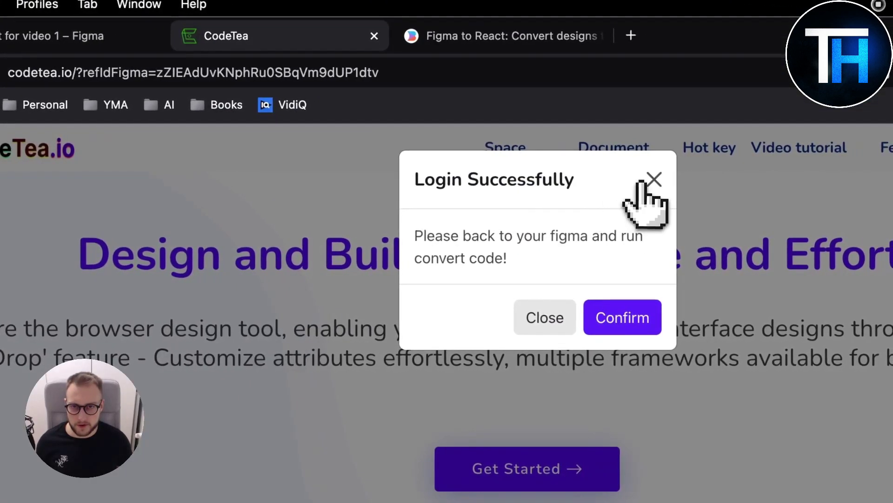
click(646, 184)
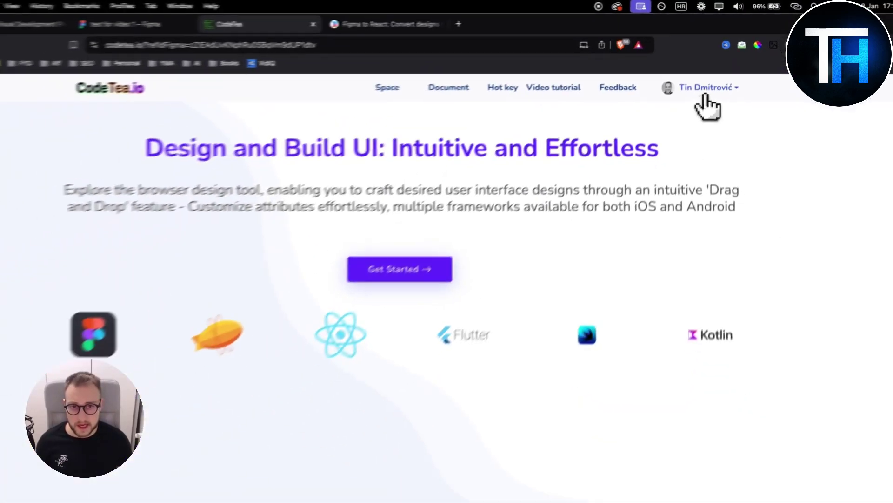
scroll(247, 328, down, 2)
scroll(200, 291, up, 1)
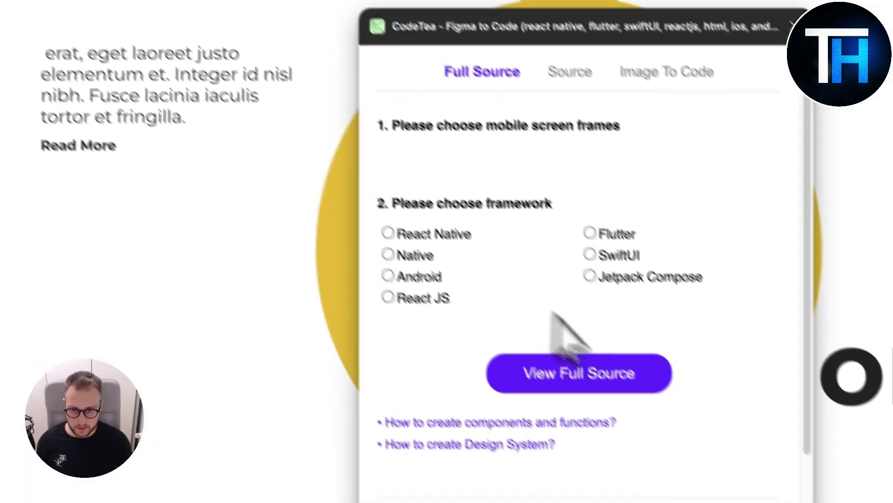
Request full Flutter source, try six other layers after the Empty Frames error, then close CodeTea
click(561, 204)
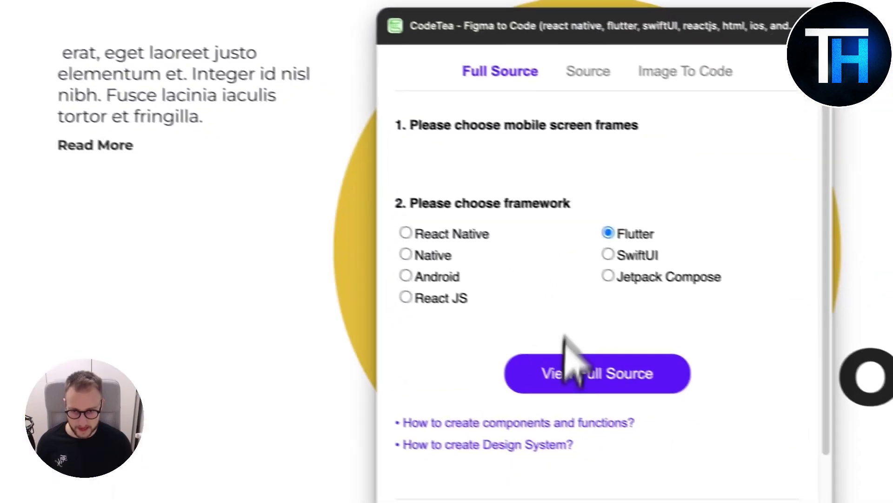
click(583, 385)
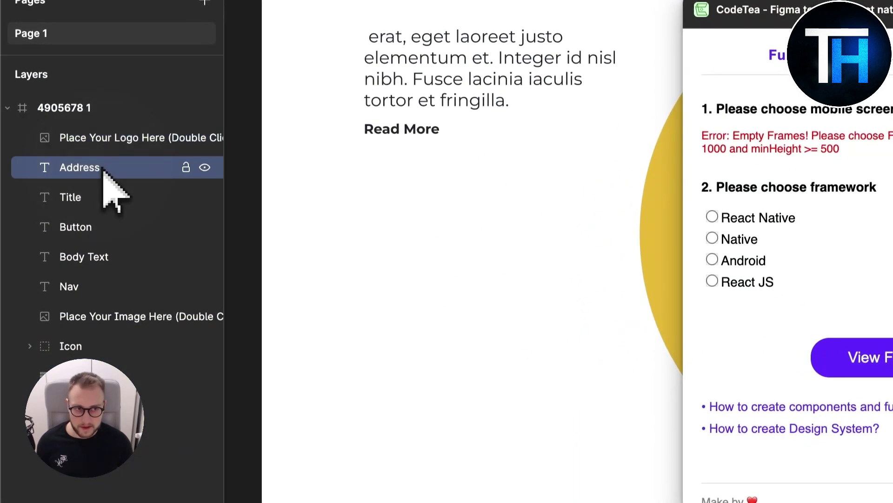
click(107, 198)
click(107, 227)
click(107, 257)
click(107, 286)
click(107, 317)
click(107, 347)
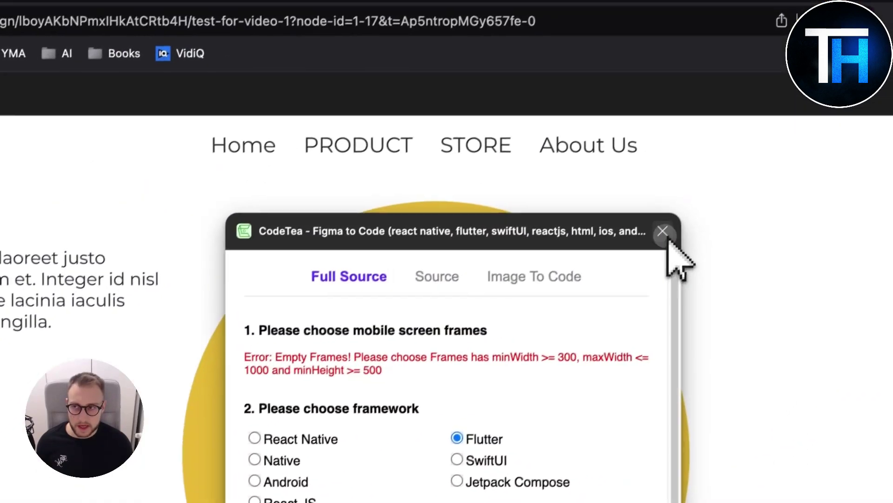
click(662, 232)
Return to Recents, open the 'Prototyping in Figma' file, and zoom in on the Register (step 1) frame
click(8, 78)
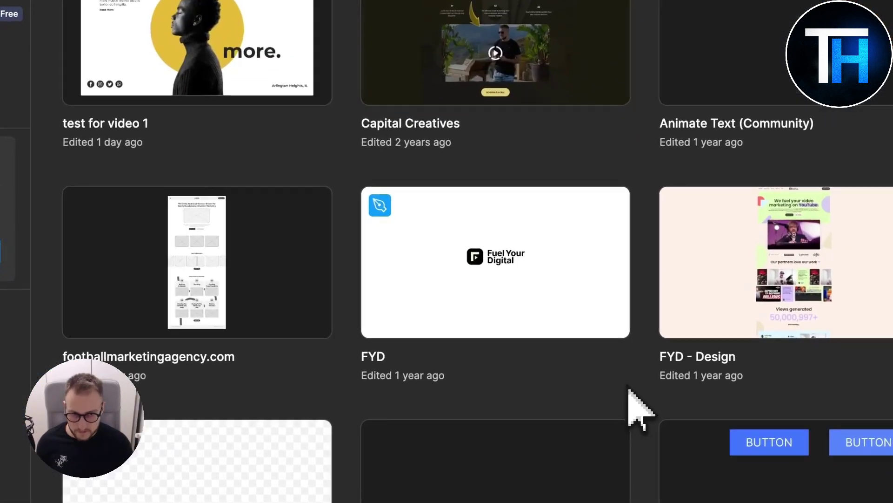
scroll(629, 390, down, 5)
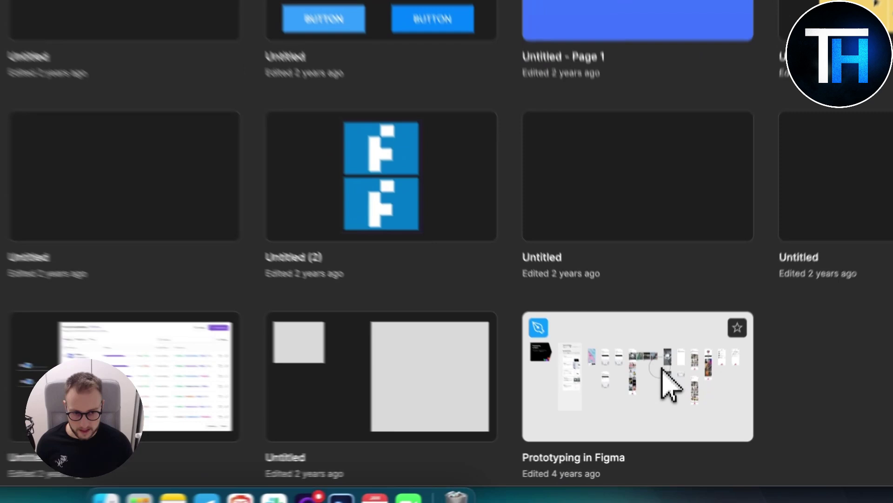
click(670, 409)
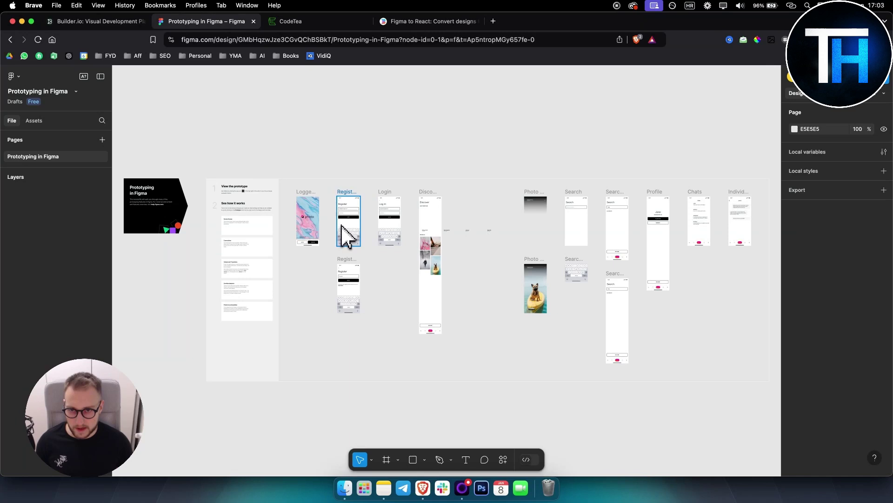
scroll(349, 233, up, 10)
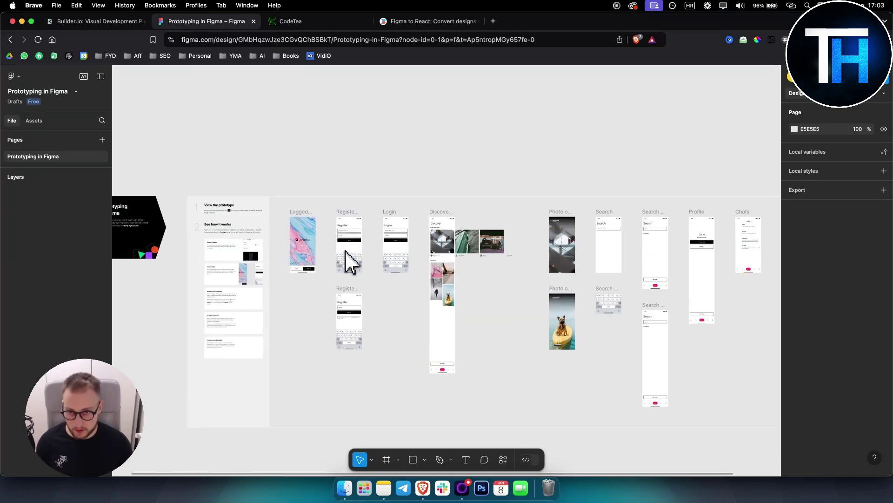
scroll(344, 246, up, 6)
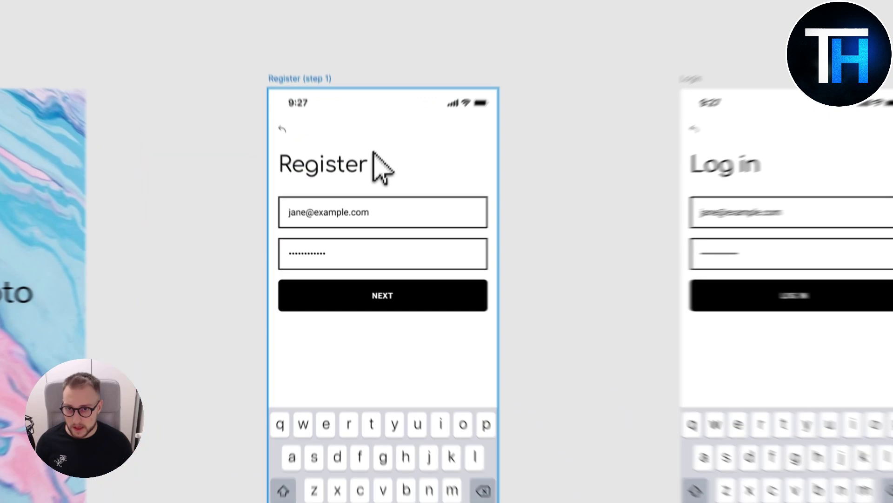
Run the CodeTea plugin from the Register screen's menu and choose Flutter as the framework
right_click(401, 122)
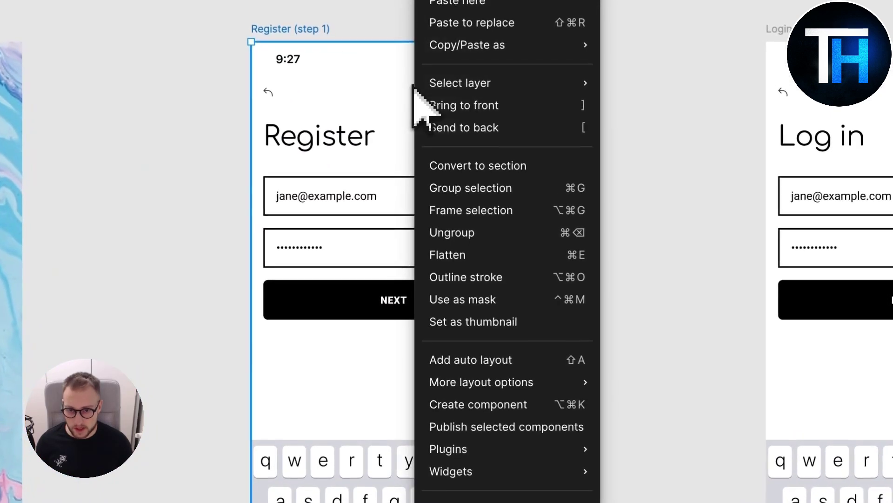
mouse_move(539, 443)
mouse_move(454, 362)
click(539, 402)
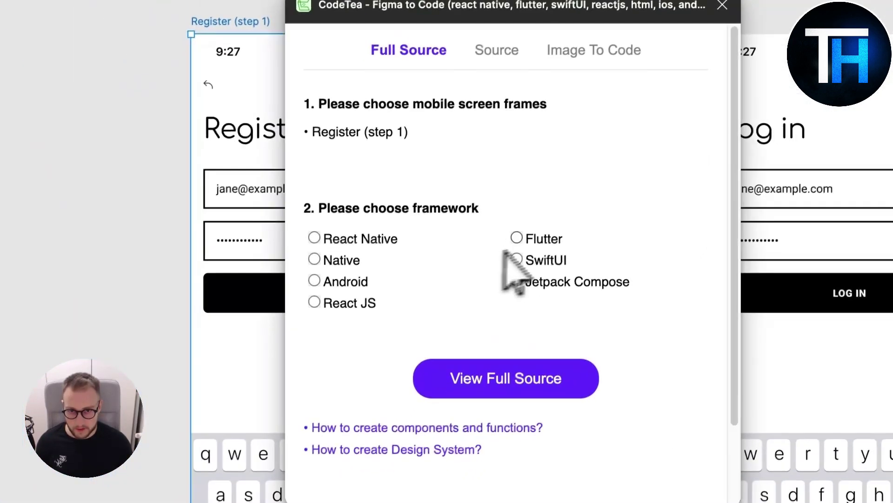
click(480, 292)
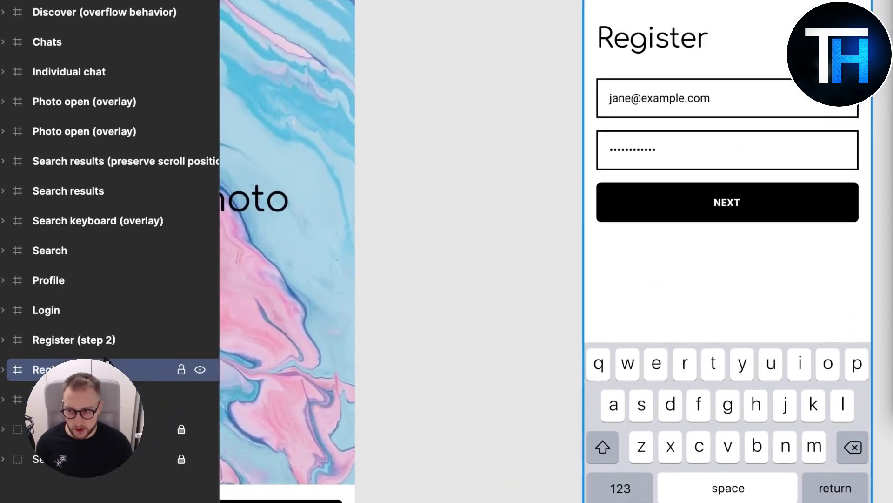
Select only the Register (step 2) frame in Layers and generate its full Flutter source
click(110, 335)
shift+click(117, 366)
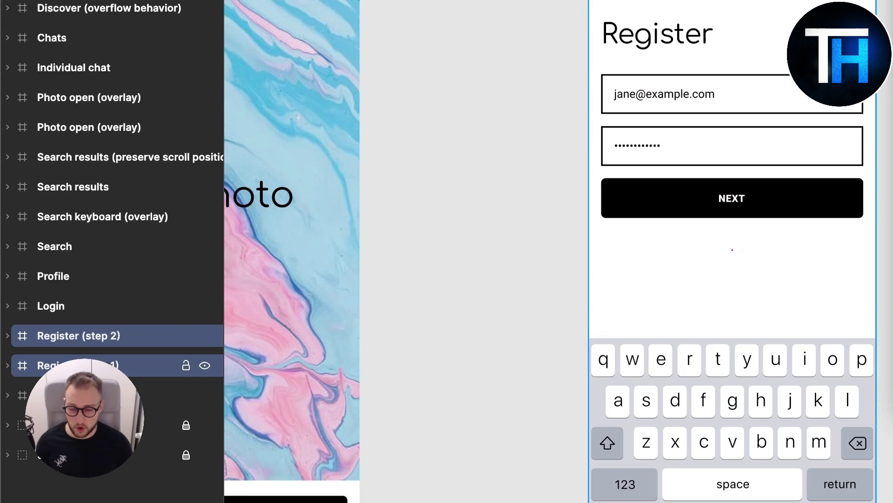
shift+click(104, 307)
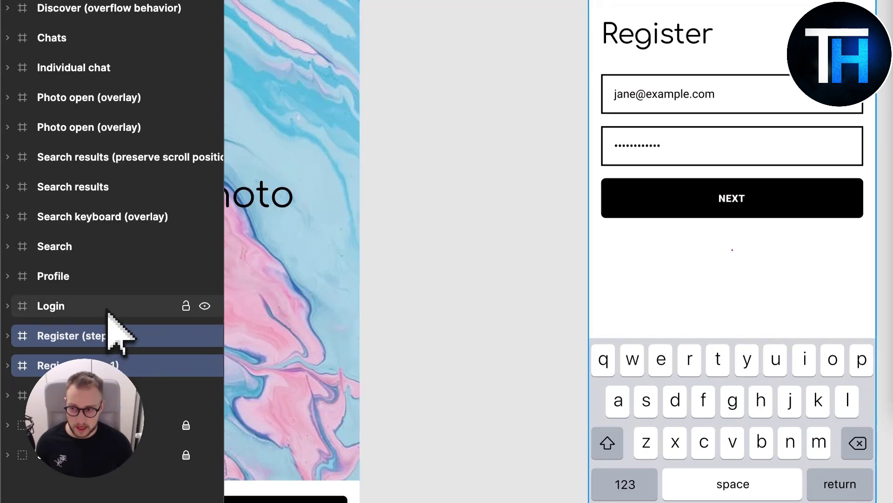
shift+click(106, 278)
shift+click(105, 249)
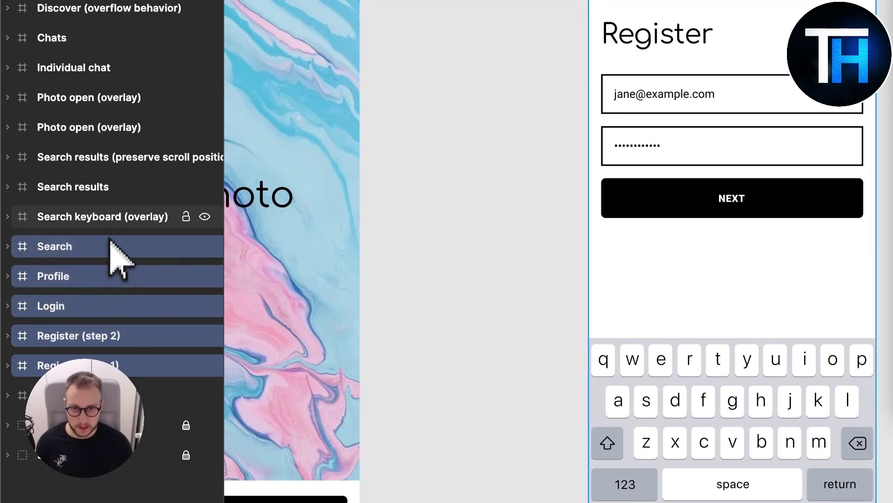
shift+click(139, 219)
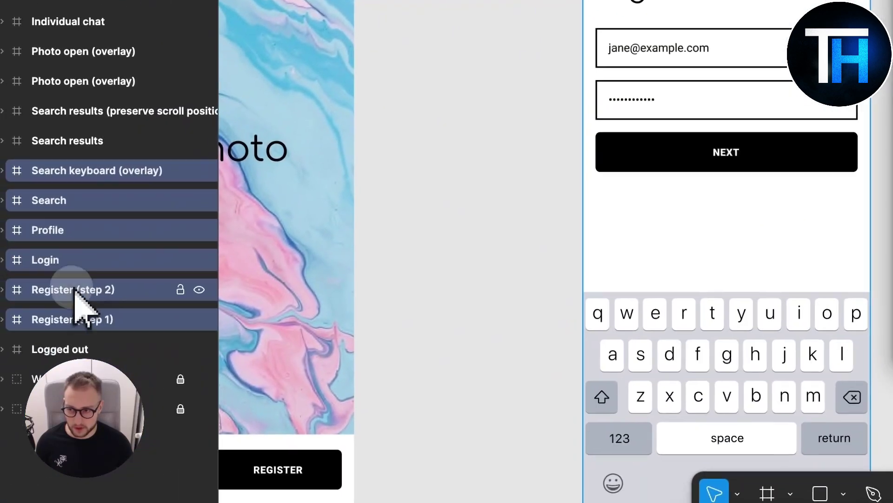
click(79, 261)
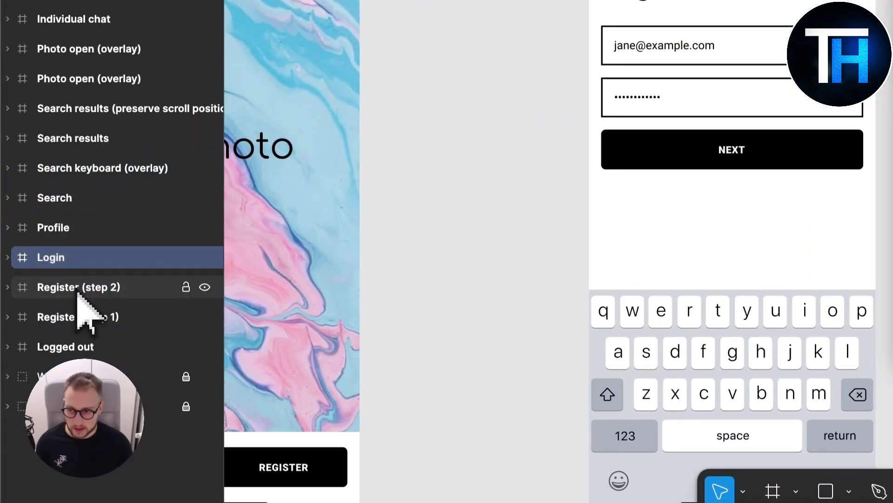
click(77, 288)
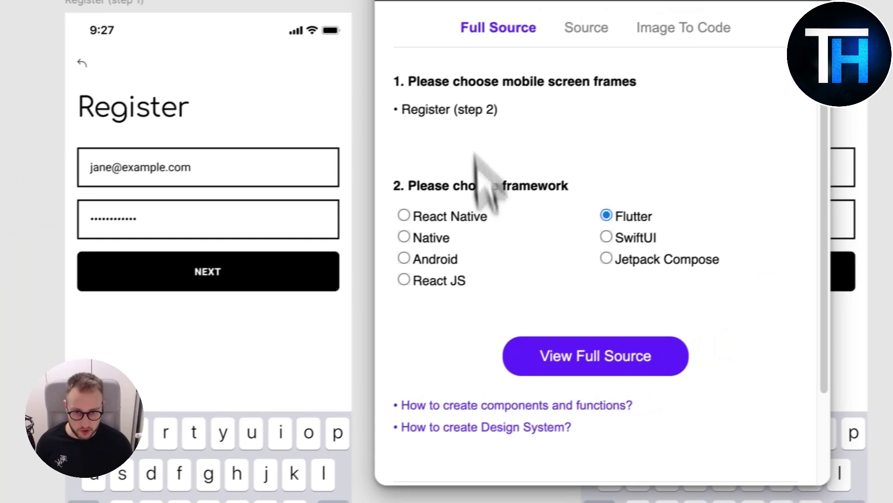
click(587, 356)
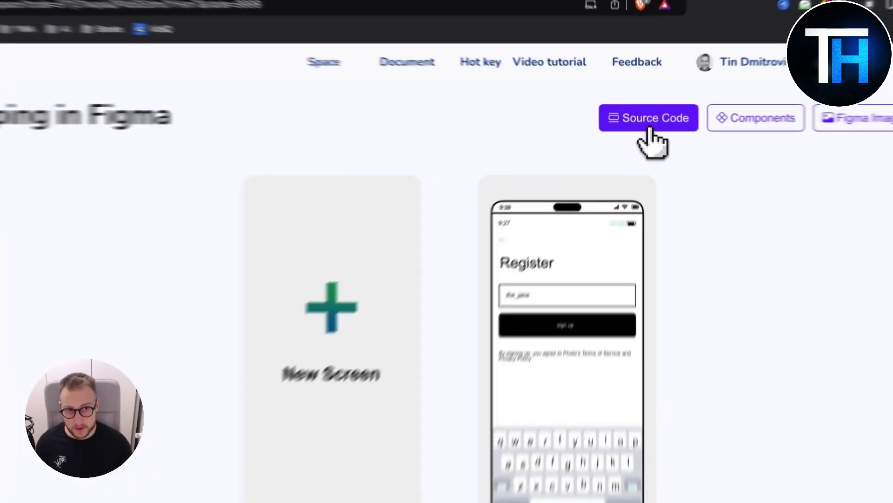
Open the Source Code view and scroll through Register(Step2).dart
click(650, 132)
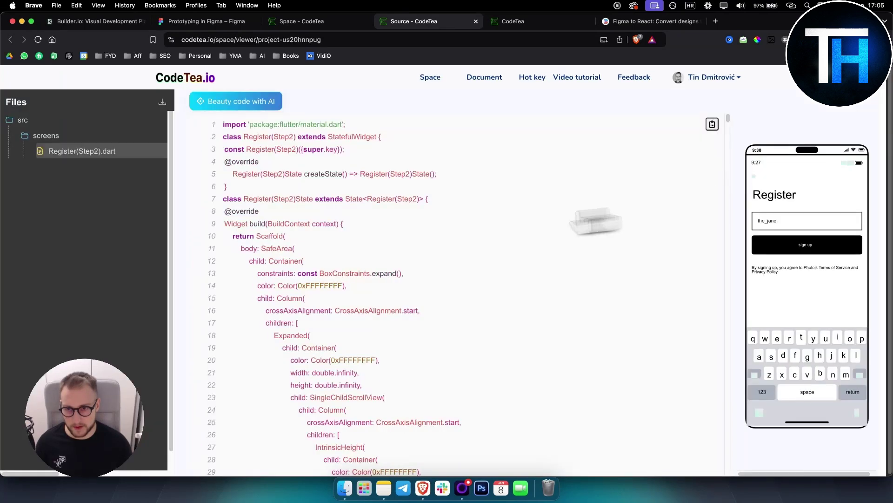
scroll(261, 184, down, 3)
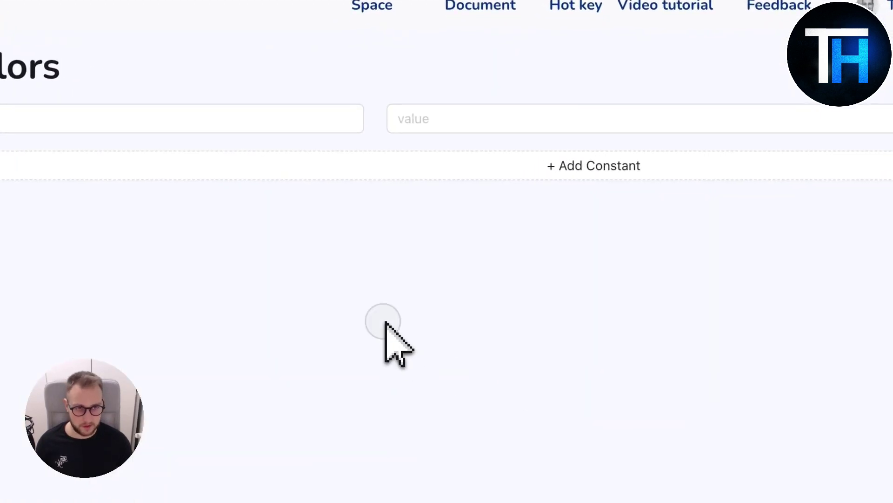
Back in Figma, launch the Builder.io plugin from the plugin list and select the Profile frame
click(465, 58)
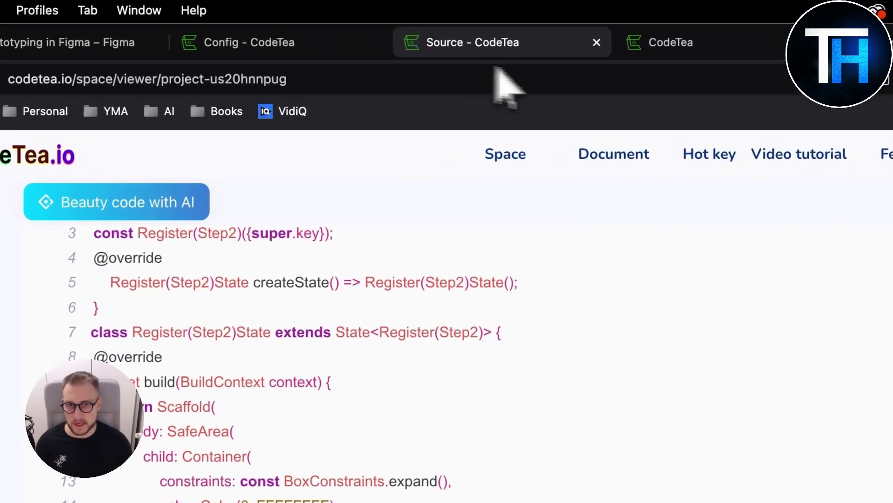
click(672, 44)
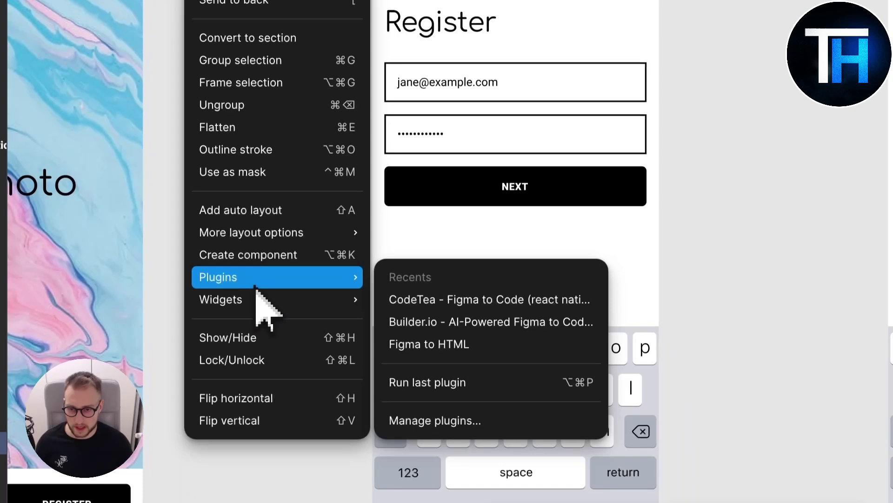
click(437, 413)
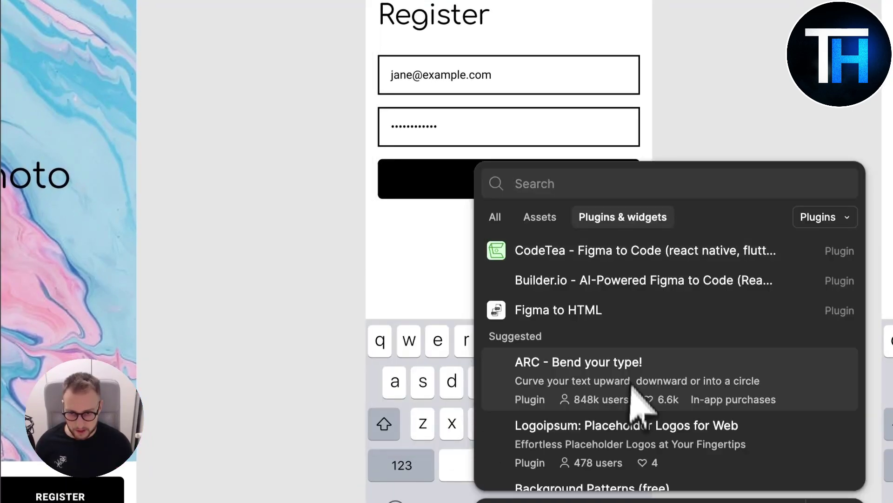
click(594, 285)
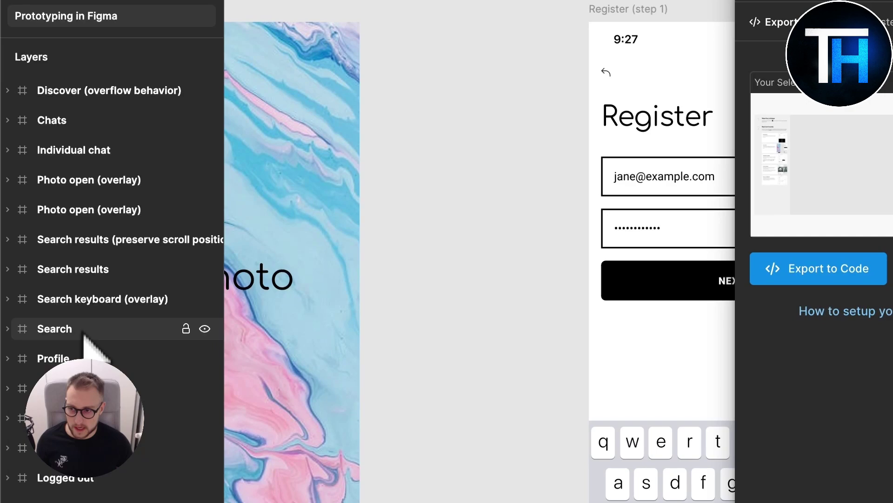
click(79, 364)
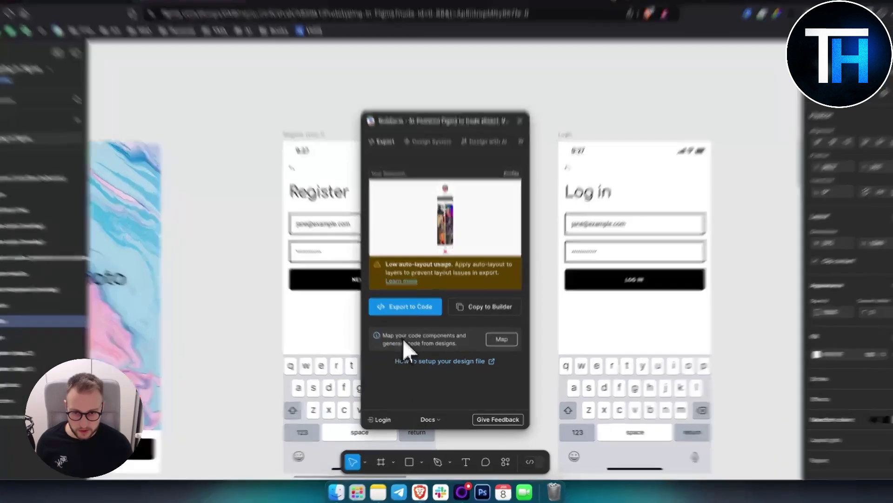
Export the Profile frame with Builder.io's Export to Code
drag(410, 341, 466, 346)
click(409, 295)
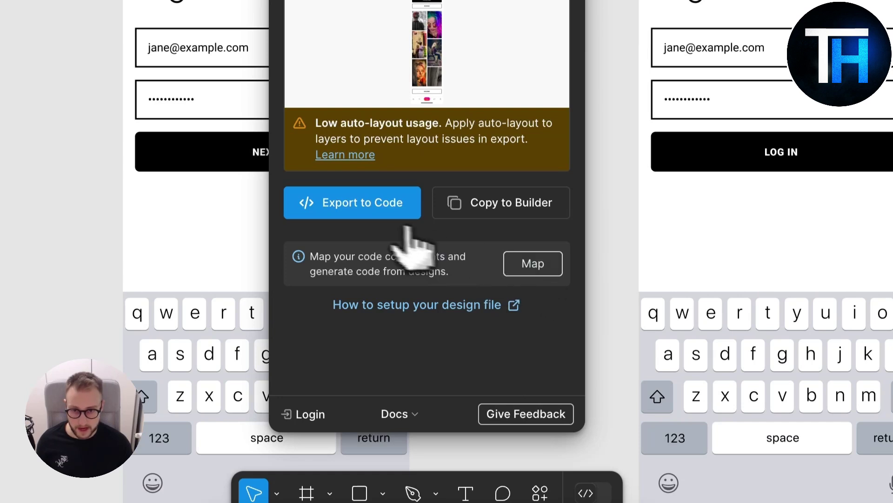
click(375, 209)
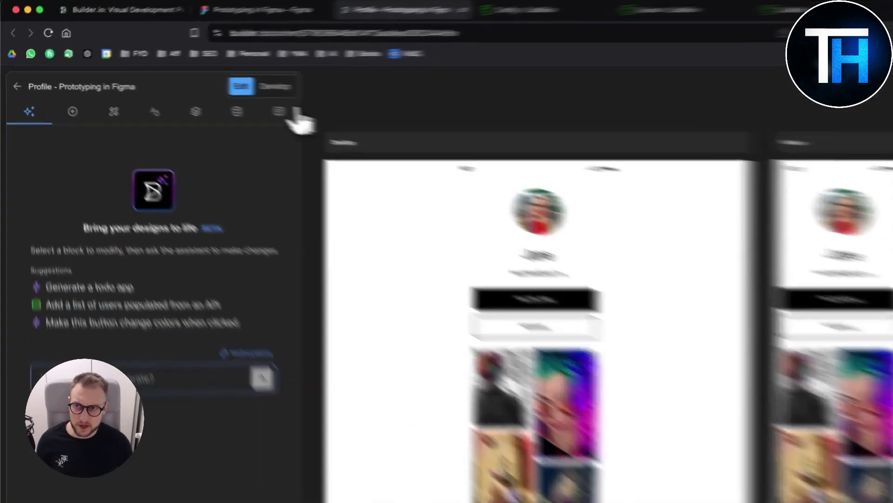
Under Develop, choose Flutter as the Profile import's framework, then go back to Figma Imports
click(216, 81)
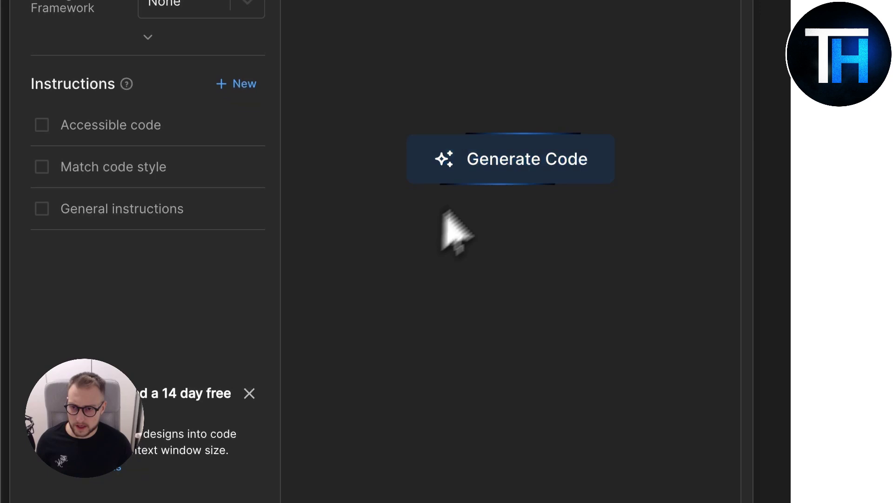
click(158, 155)
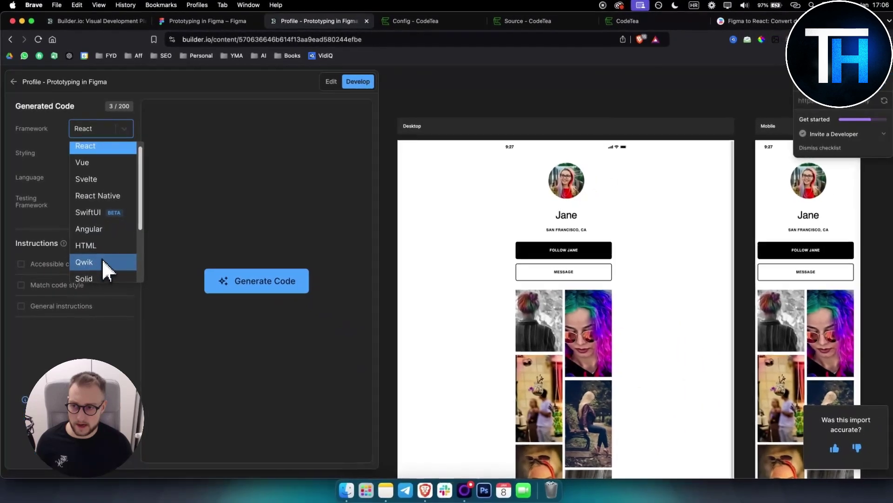
scroll(103, 260, down, 5)
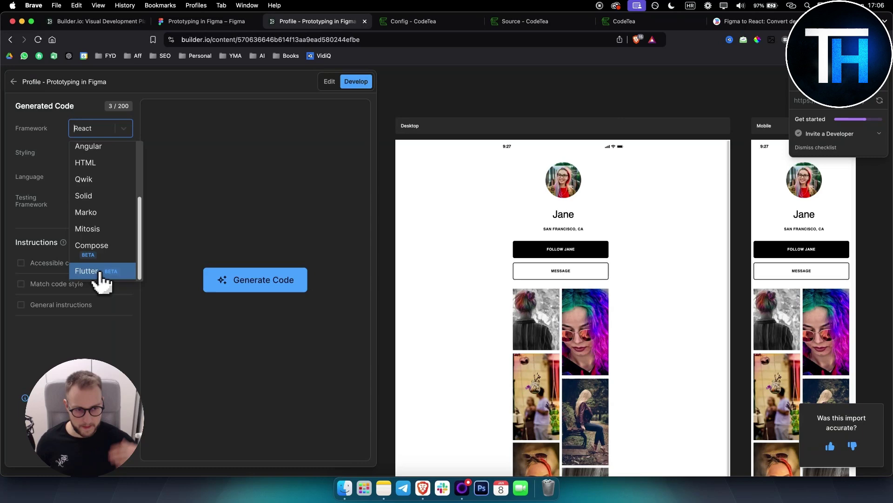
click(99, 275)
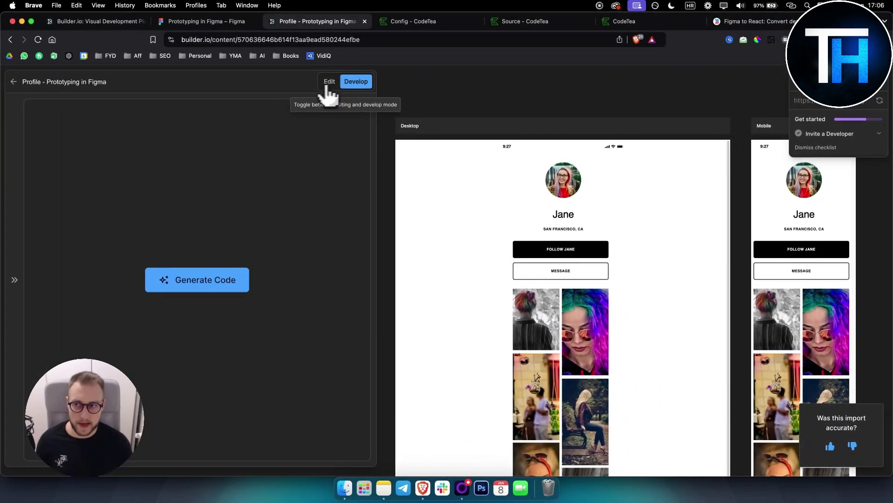
click(13, 81)
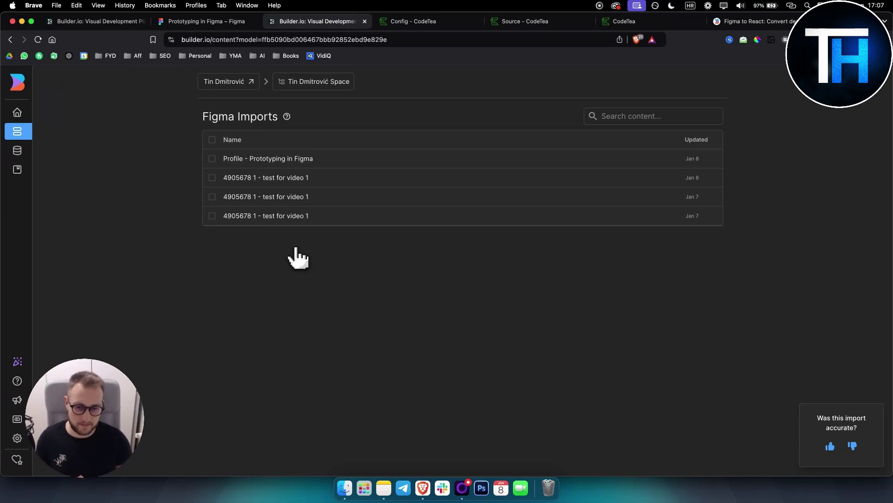
mouse_move(20, 89)
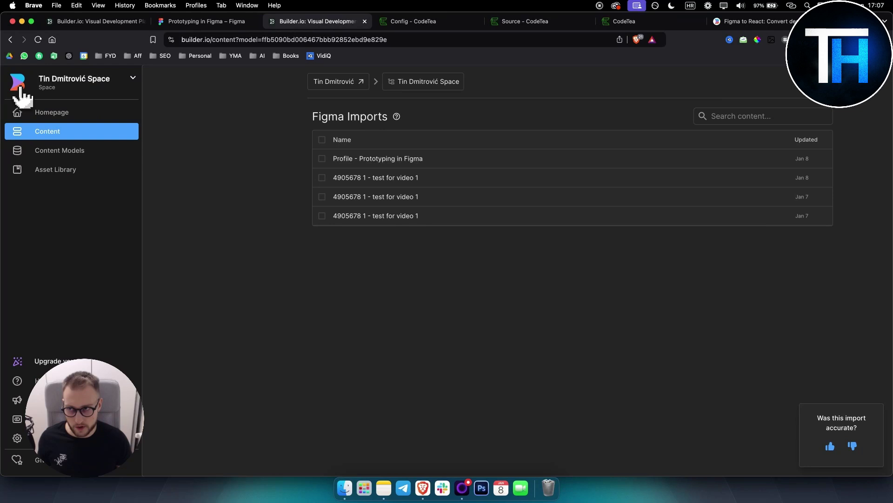